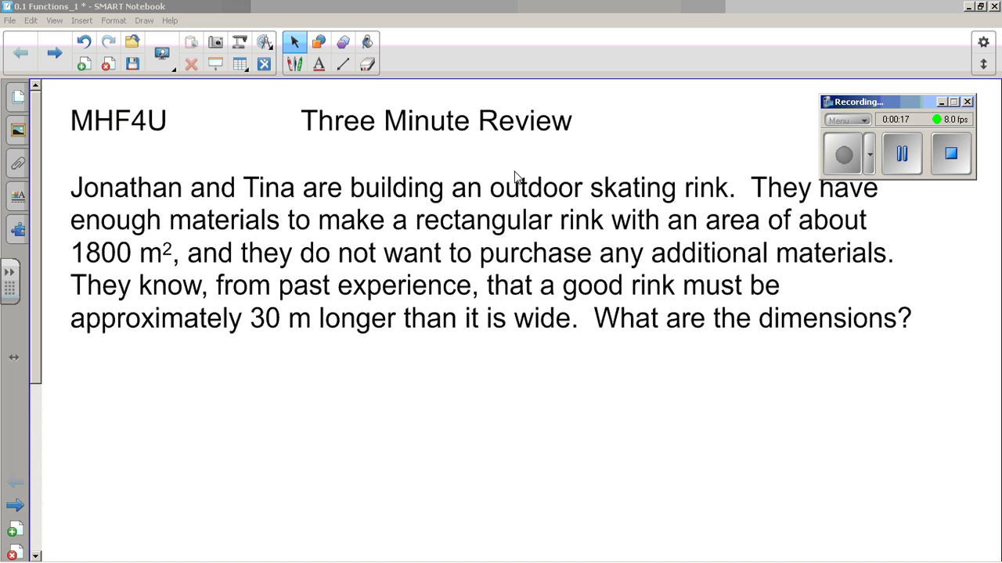
Step: Write two purple w, l, A trial tables beneath the problem, ending at 30 by 60 for 1800
{"action": "left_click", "coordinate": [941, 103]}
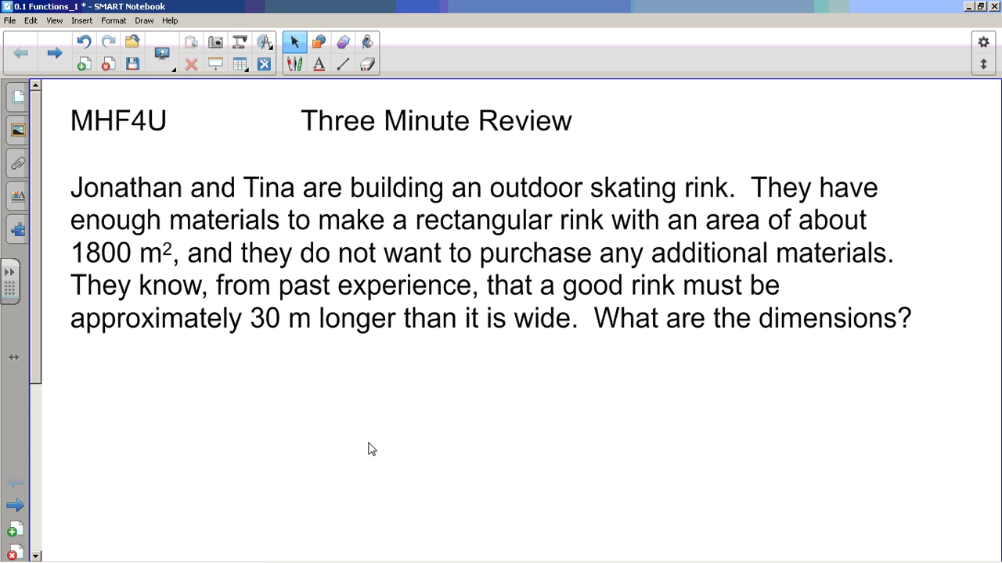
{"action": "mouse_move", "coordinate": [337, 562]}
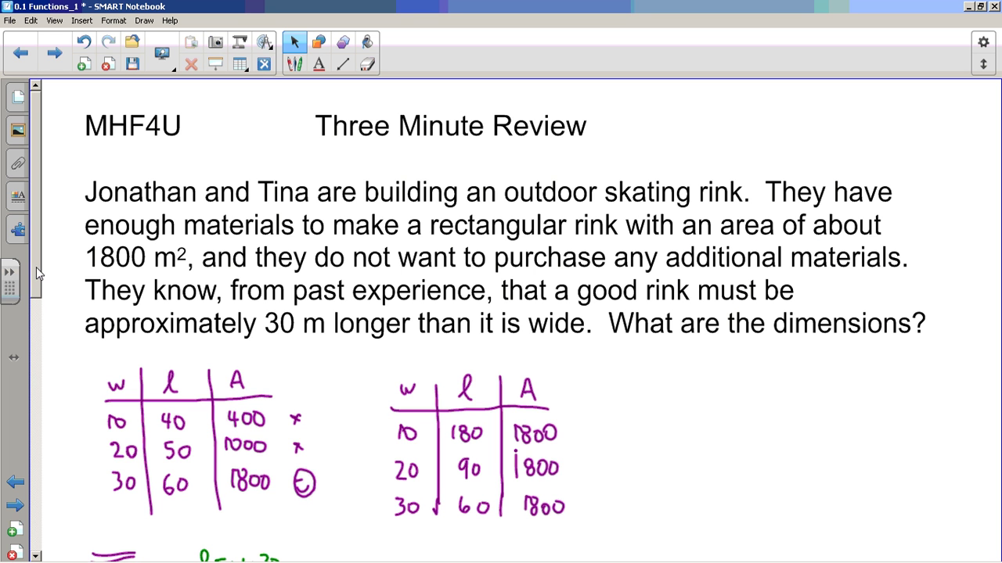
Step: Scroll the page slightly and switch to the Pens tool for freehand ink
{"action": "left_click_drag", "start_coordinate": [36, 270], "coordinate": [35, 276]}
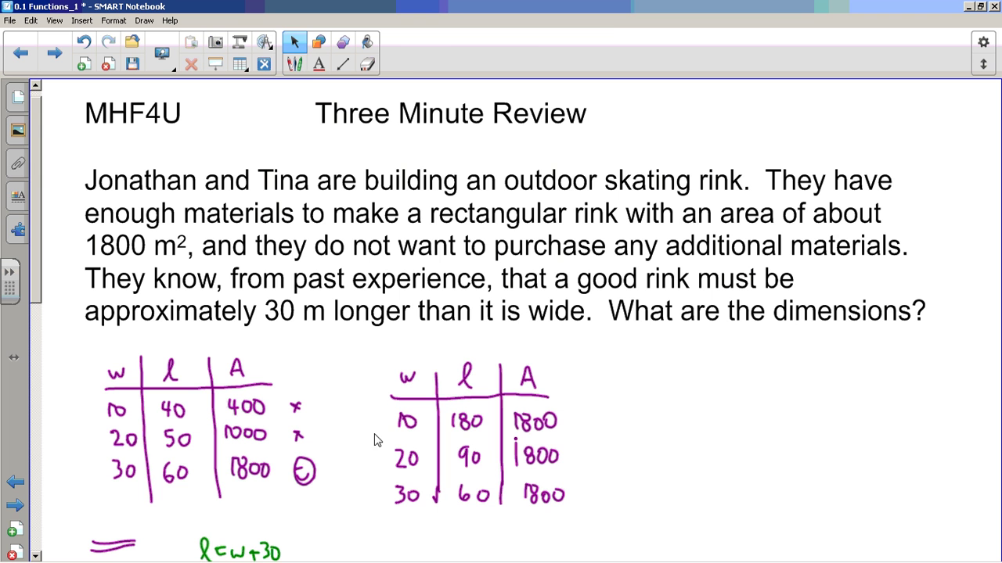
{"action": "left_click", "coordinate": [295, 64]}
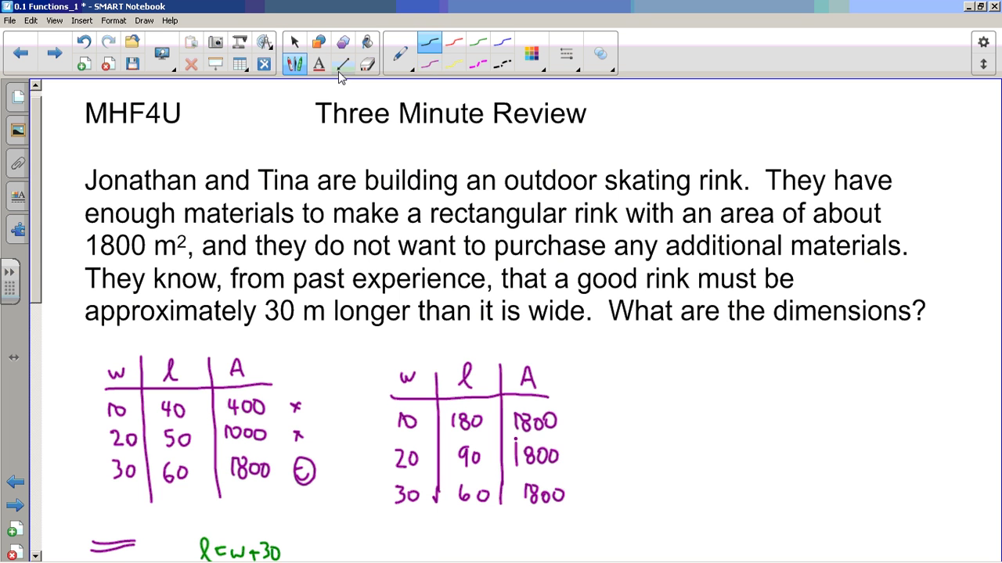
Step: Choose blue ink and a stroke thickness for the pen
{"action": "left_click", "coordinate": [502, 43]}
{"action": "left_click", "coordinate": [567, 56]}
{"action": "left_click", "coordinate": [581, 149]}
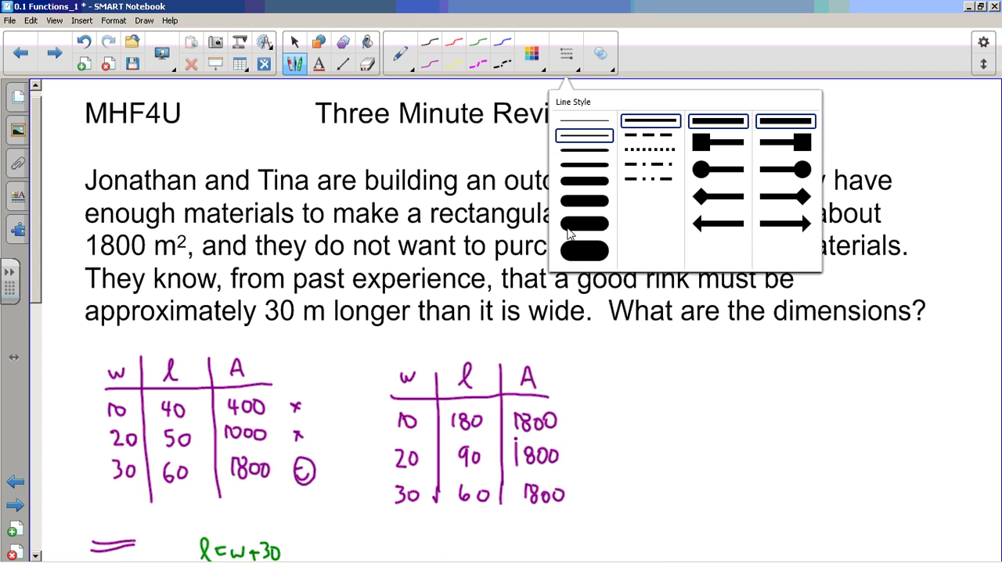
{"action": "left_click", "coordinate": [430, 483]}
Step: Tick the 10, 20 and 30 rows of the right-hand table and draw a smiley beside 1800
{"action": "left_click_drag", "start_coordinate": [422, 430], "coordinate": [447, 435]}
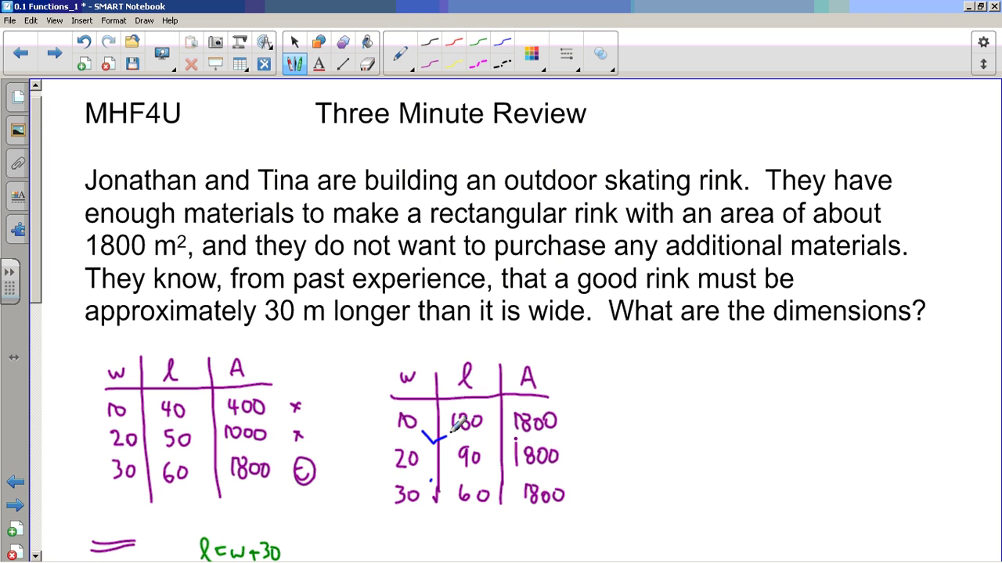
{"action": "left_click_drag", "start_coordinate": [429, 468], "coordinate": [445, 466]}
{"action": "left_click_drag", "start_coordinate": [427, 503], "coordinate": [452, 500]}
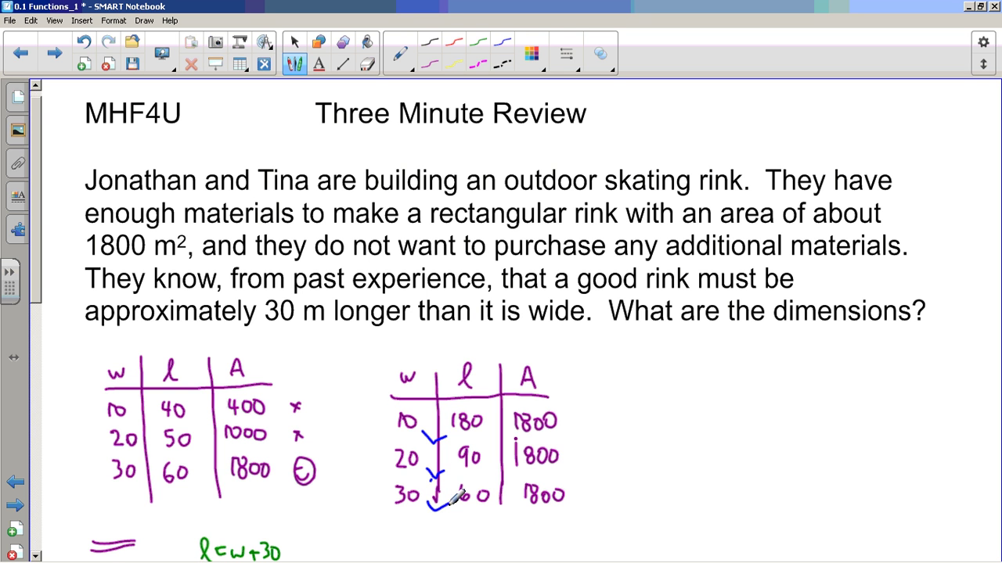
{"action": "left_click", "coordinate": [581, 494]}
{"action": "left_click", "coordinate": [587, 494]}
{"action": "mouse_move", "coordinate": [576, 500]}
{"action": "left_mouse_down"}
{"action": "mouse_move", "coordinate": [595, 478]}
{"action": "mouse_move", "coordinate": [571, 495]}
{"action": "mouse_move", "coordinate": [601, 510]}
{"action": "left_mouse_up"}
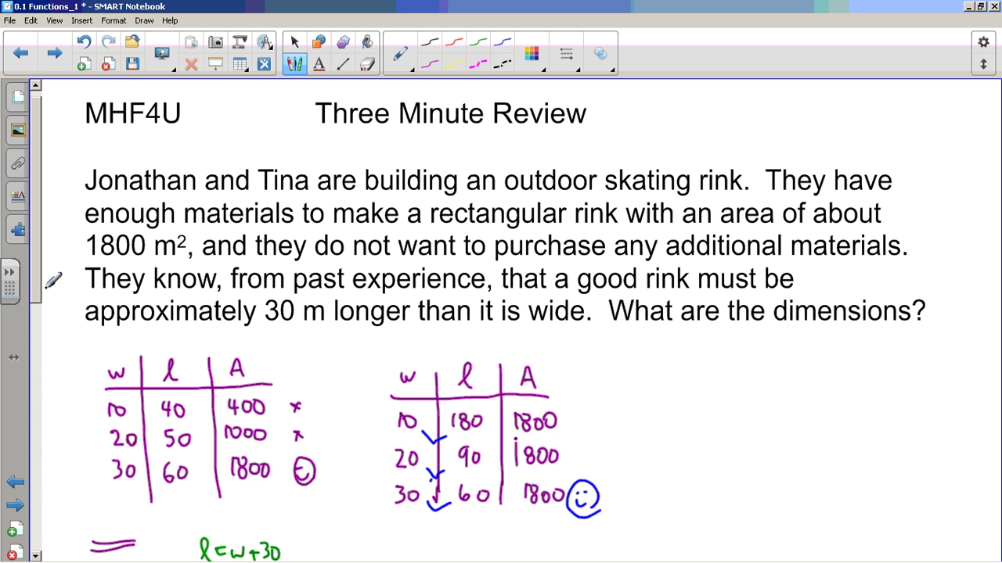
{"action": "left_click_drag", "start_coordinate": [35, 278], "coordinate": [39, 396]}
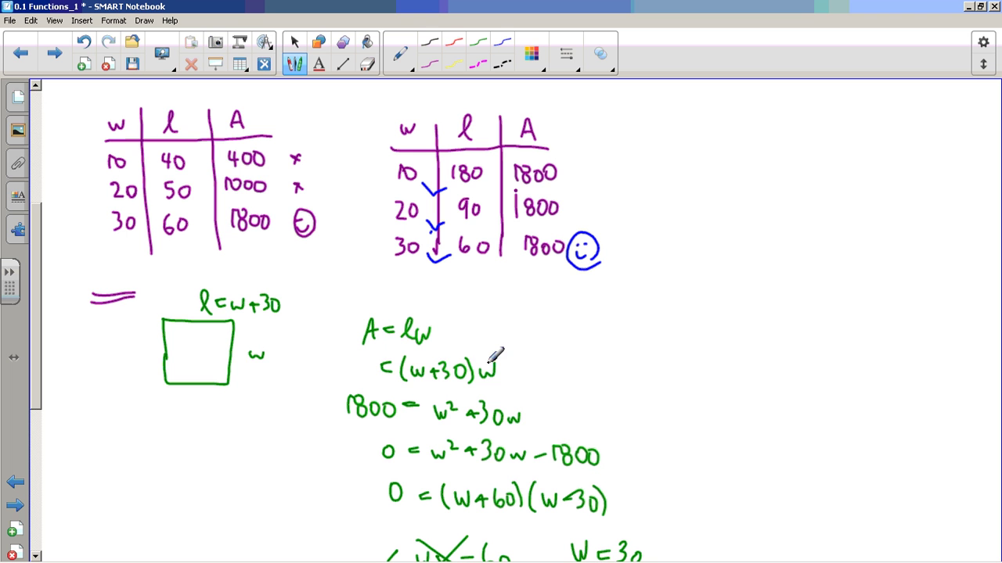
Step: Draw a blue arc over (w+30)w and an arrow above '1800 =', then scroll down
{"action": "mouse_move", "coordinate": [488, 366]}
{"action": "left_mouse_down"}
{"action": "mouse_move", "coordinate": [460, 350]}
{"action": "mouse_move", "coordinate": [429, 359]}
{"action": "mouse_move", "coordinate": [435, 366]}
{"action": "left_mouse_up"}
{"action": "left_click_drag", "start_coordinate": [385, 397], "coordinate": [422, 389]}
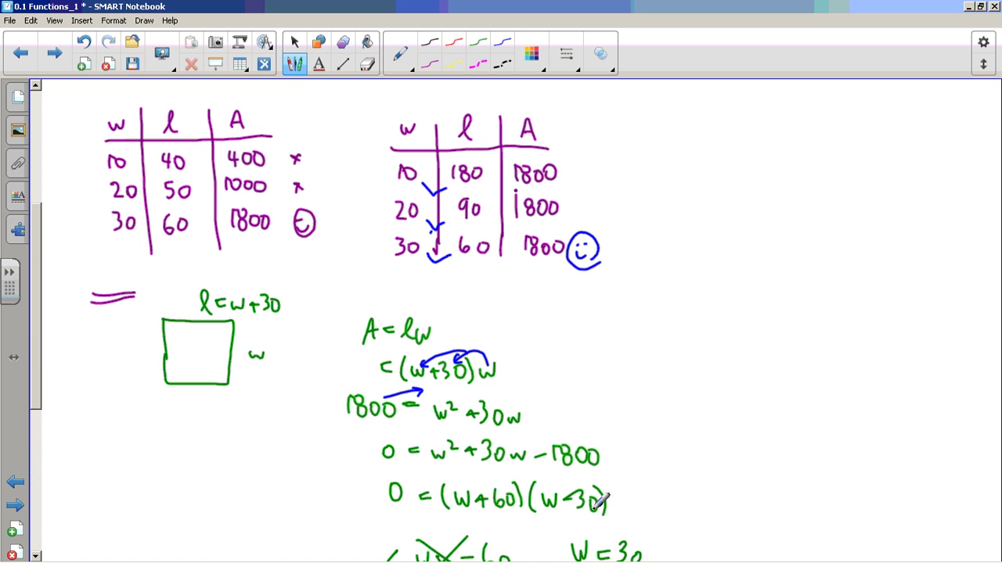
{"action": "left_click_drag", "start_coordinate": [34, 357], "coordinate": [35, 401]}
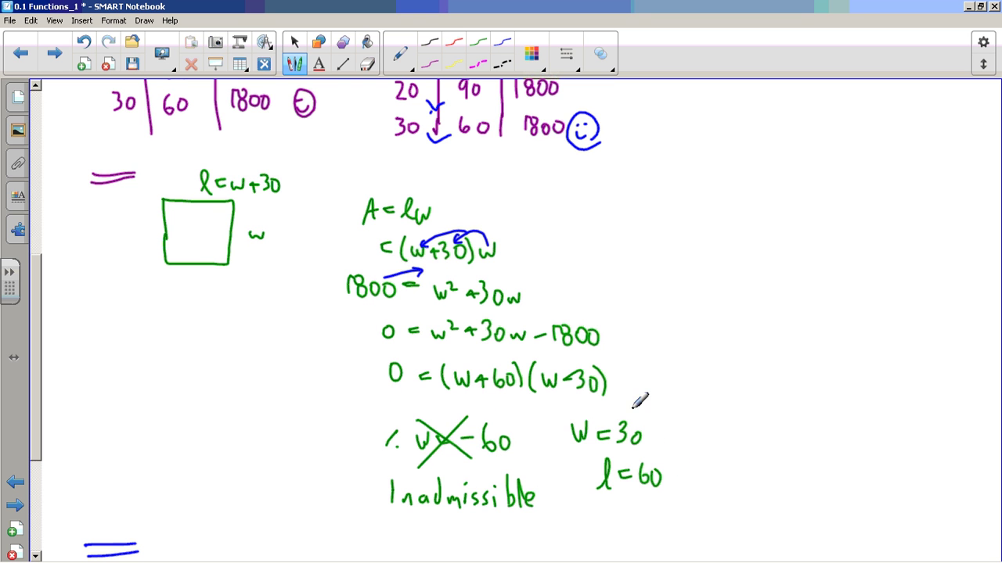
Step: Draw a blue arrow from the (w-30) factor to W = 30
{"action": "mouse_move", "coordinate": [593, 396]}
{"action": "left_mouse_down"}
{"action": "mouse_move", "coordinate": [603, 415]}
{"action": "mouse_move", "coordinate": [608, 405]}
{"action": "left_mouse_up"}
{"action": "scroll", "coordinate": [34, 358], "scroll_direction": "down", "scroll_amount": 1}
{"action": "left_click_drag", "start_coordinate": [33, 355], "coordinate": [39, 435]}
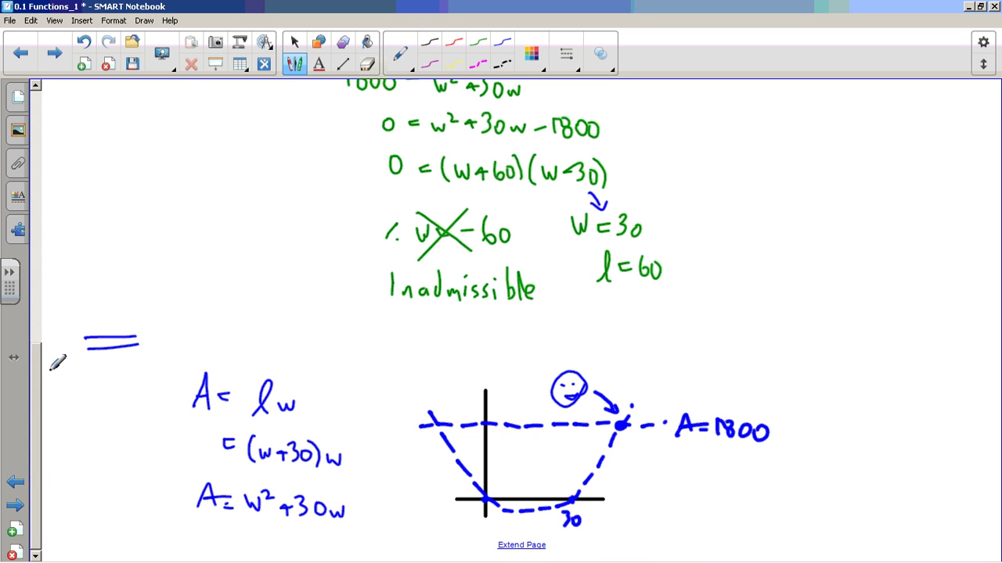
{"action": "left_click_drag", "start_coordinate": [39, 394], "coordinate": [40, 388]}
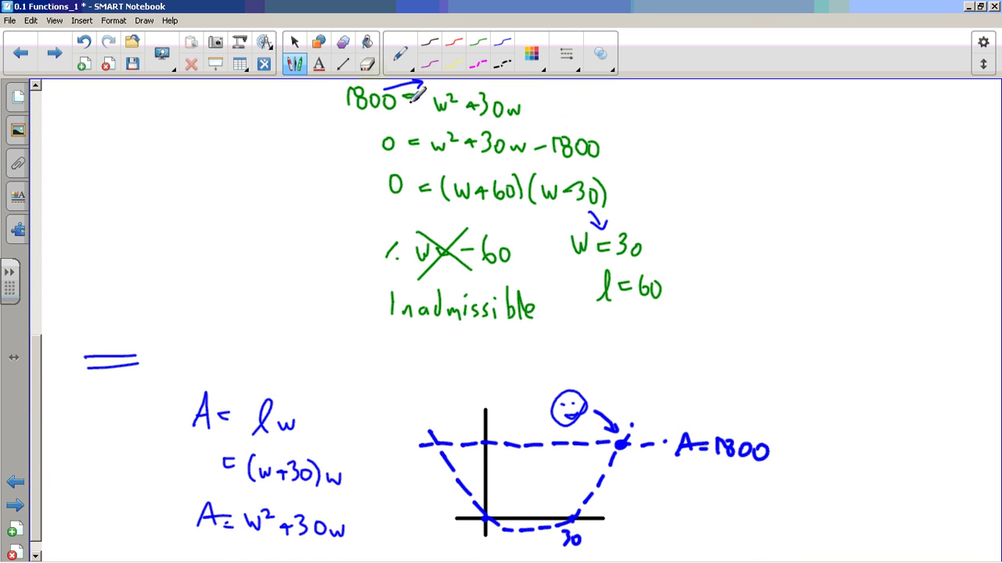
Step: Circle A = w² + 30w and label the parabola's vertical axis A and horizontal axis w
{"action": "mouse_move", "coordinate": [196, 492]}
{"action": "left_mouse_down"}
{"action": "mouse_move", "coordinate": [177, 510]}
{"action": "mouse_move", "coordinate": [199, 540]}
{"action": "mouse_move", "coordinate": [321, 548]}
{"action": "mouse_move", "coordinate": [353, 536]}
{"action": "mouse_move", "coordinate": [341, 499]}
{"action": "mouse_move", "coordinate": [191, 490]}
{"action": "left_mouse_up"}
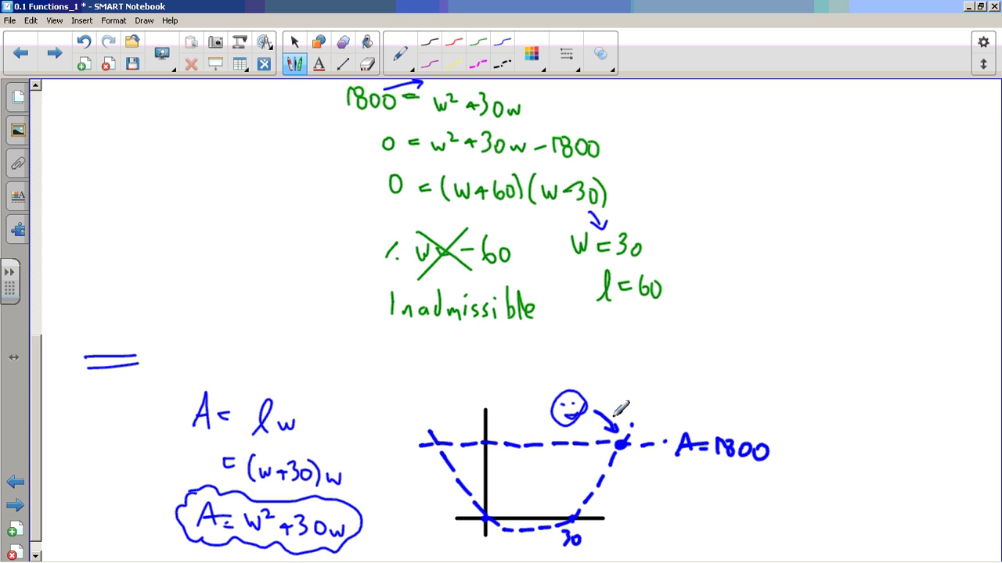
{"action": "mouse_move", "coordinate": [456, 422]}
{"action": "left_mouse_down"}
{"action": "mouse_move", "coordinate": [461, 403]}
{"action": "mouse_move", "coordinate": [467, 423]}
{"action": "left_mouse_up"}
{"action": "left_click_drag", "start_coordinate": [458, 415], "coordinate": [466, 414]}
{"action": "left_click_drag", "start_coordinate": [615, 518], "coordinate": [626, 518]}
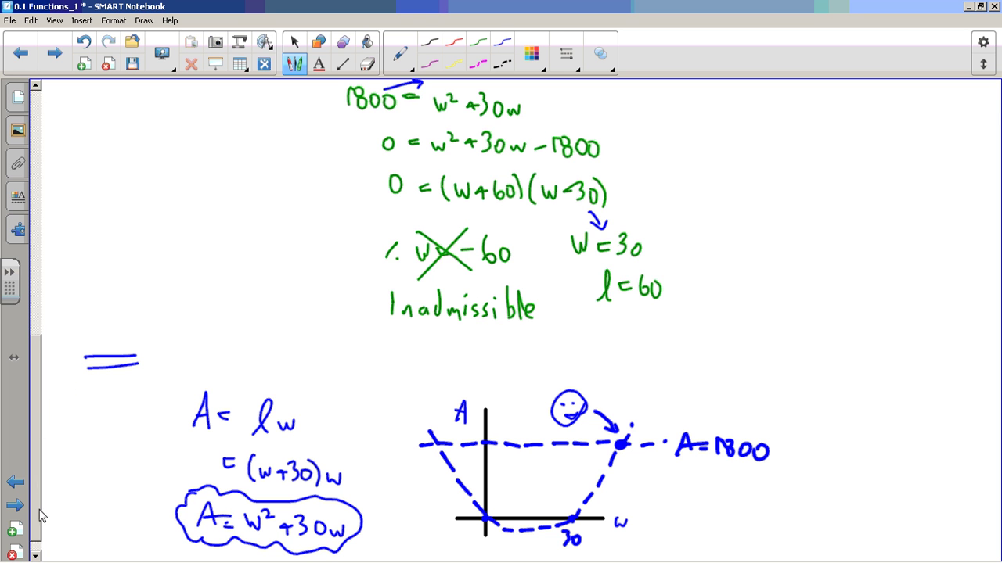
{"action": "scroll", "coordinate": [40, 505], "scroll_direction": "down", "scroll_amount": 1}
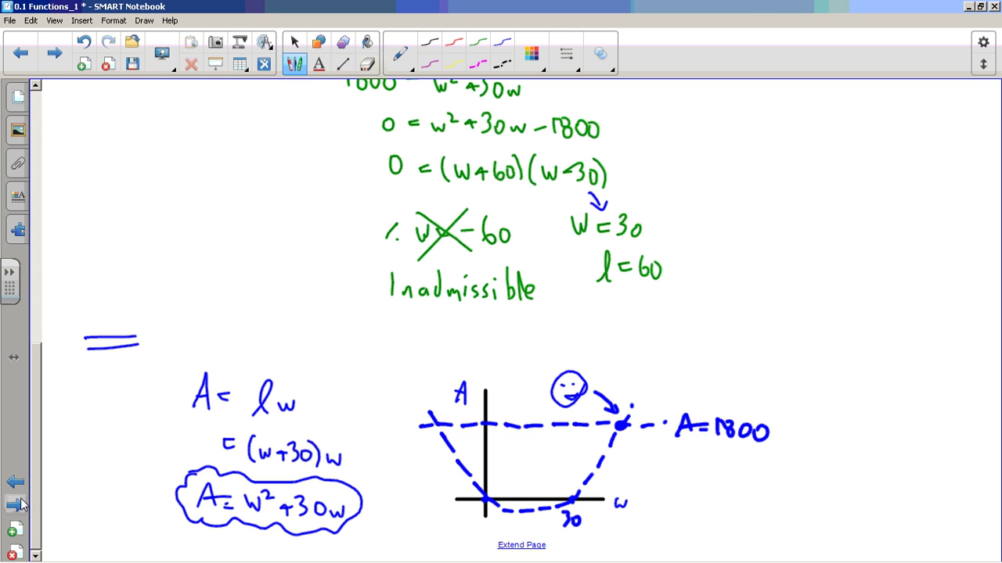
Step: Advance to the Functions definition page and draw a blue curly brace left of EXPECTATIONS
{"action": "left_click", "coordinate": [17, 505]}
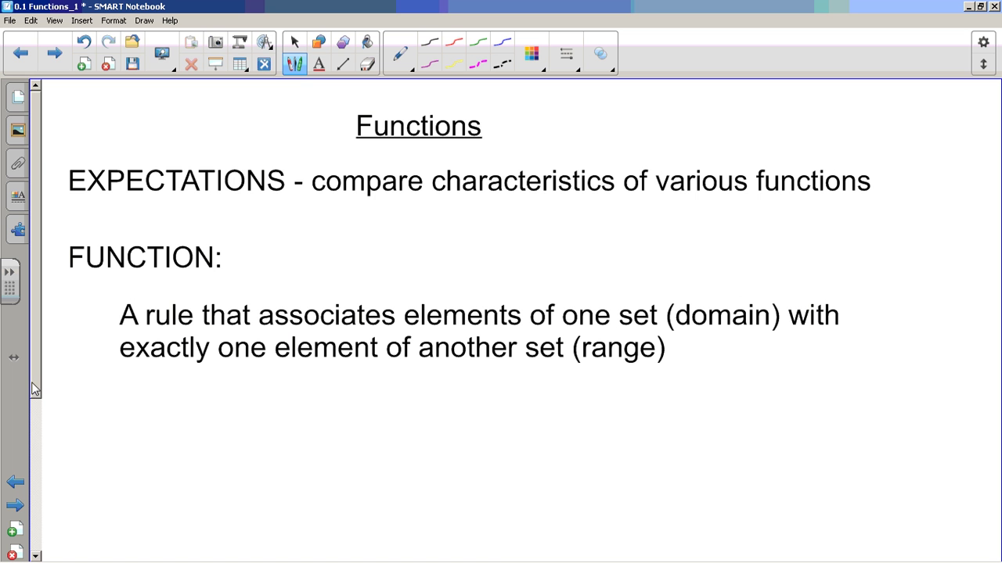
{"action": "scroll", "coordinate": [33, 396], "scroll_direction": "down", "scroll_amount": 1}
{"action": "scroll", "coordinate": [35, 407], "scroll_direction": "down", "scroll_amount": 1}
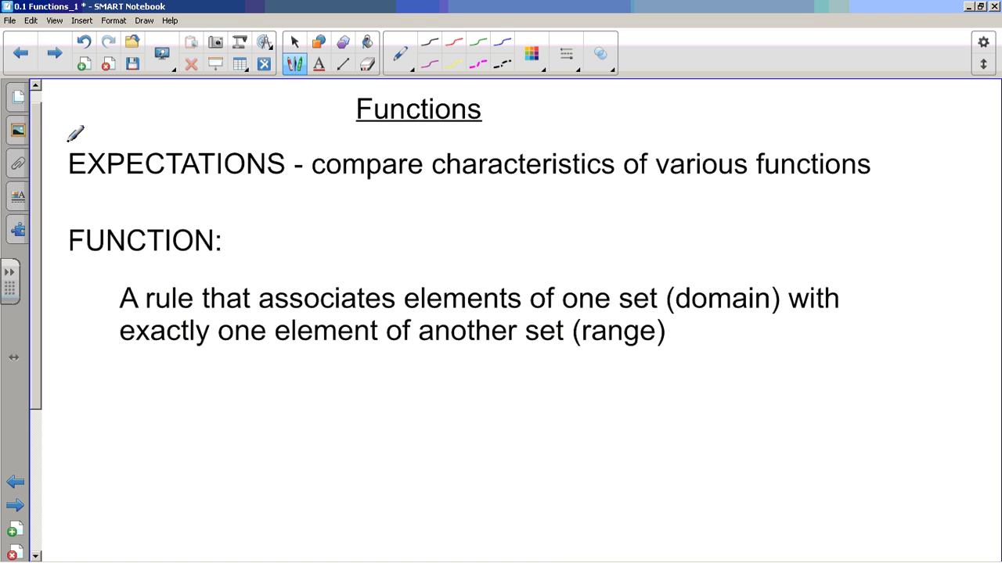
{"action": "mouse_move", "coordinate": [72, 144]}
{"action": "left_mouse_down"}
{"action": "mouse_move", "coordinate": [61, 188]}
{"action": "mouse_move", "coordinate": [85, 191]}
{"action": "left_mouse_up"}
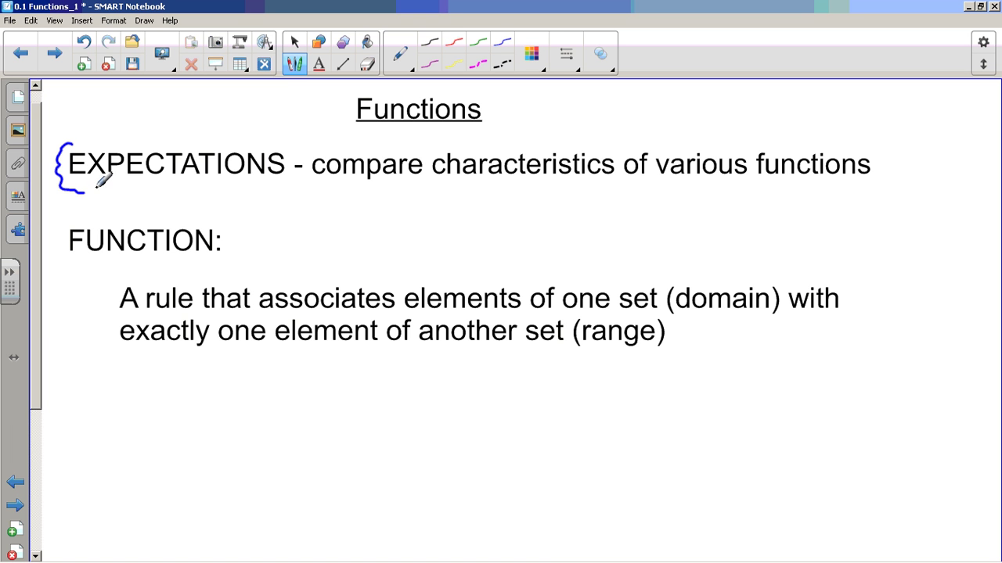